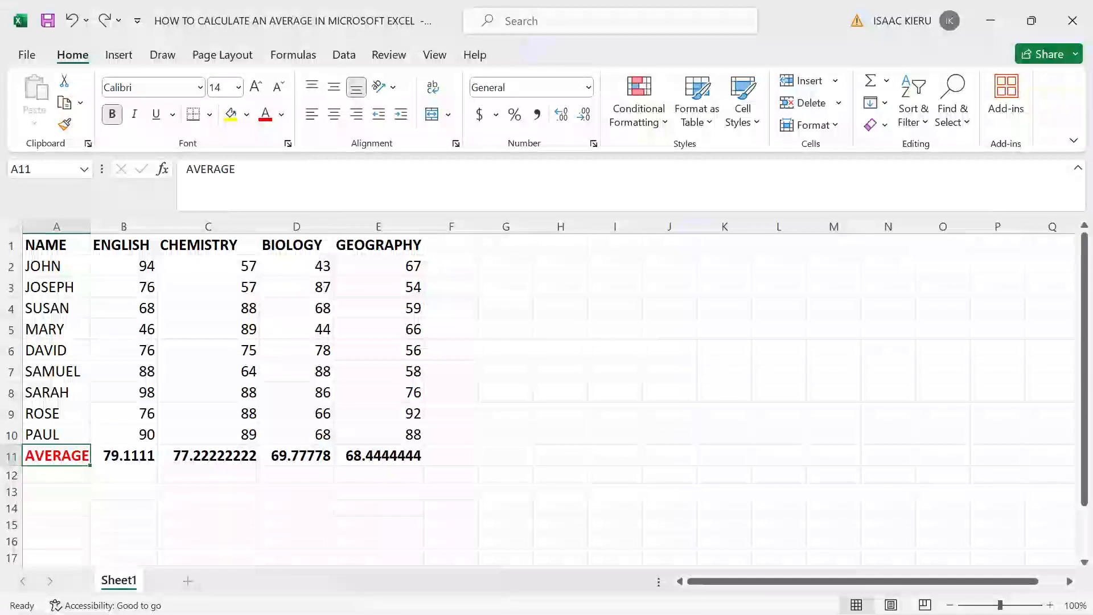
Set the font of the NAME header in cell A1 to Cambria.
click(67, 249)
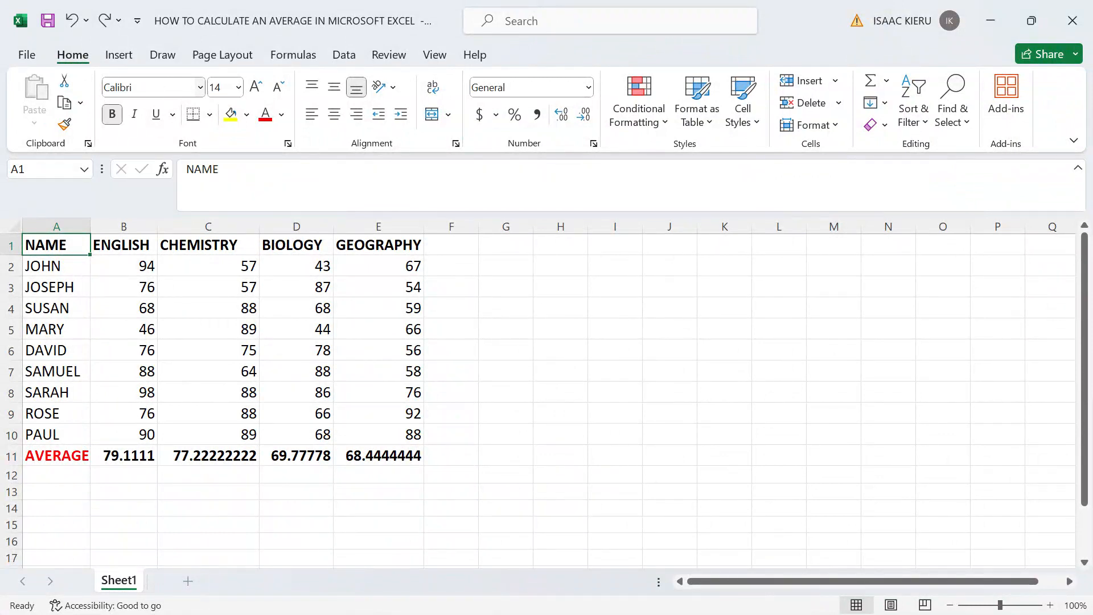
click(200, 88)
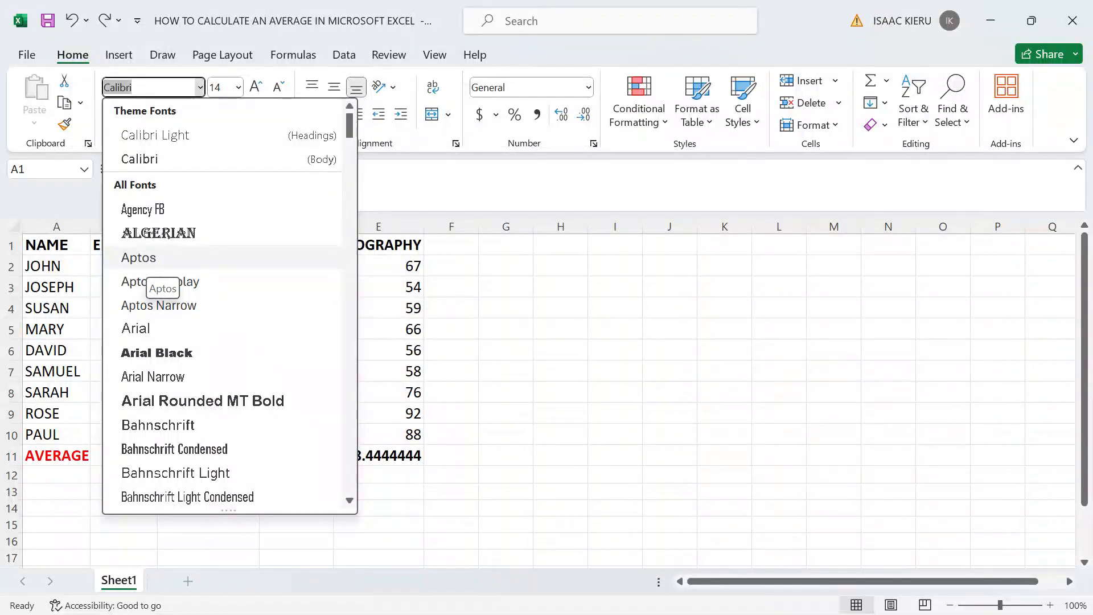
scroll(160, 282, down, 5)
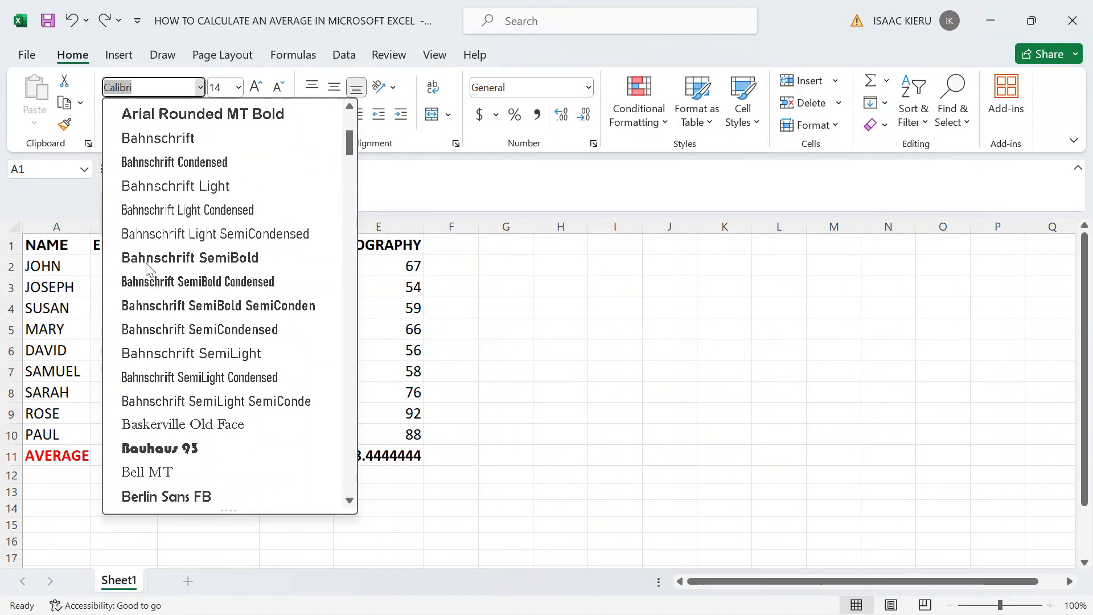
scroll(148, 264, down, 1)
scroll(153, 258, down, 4)
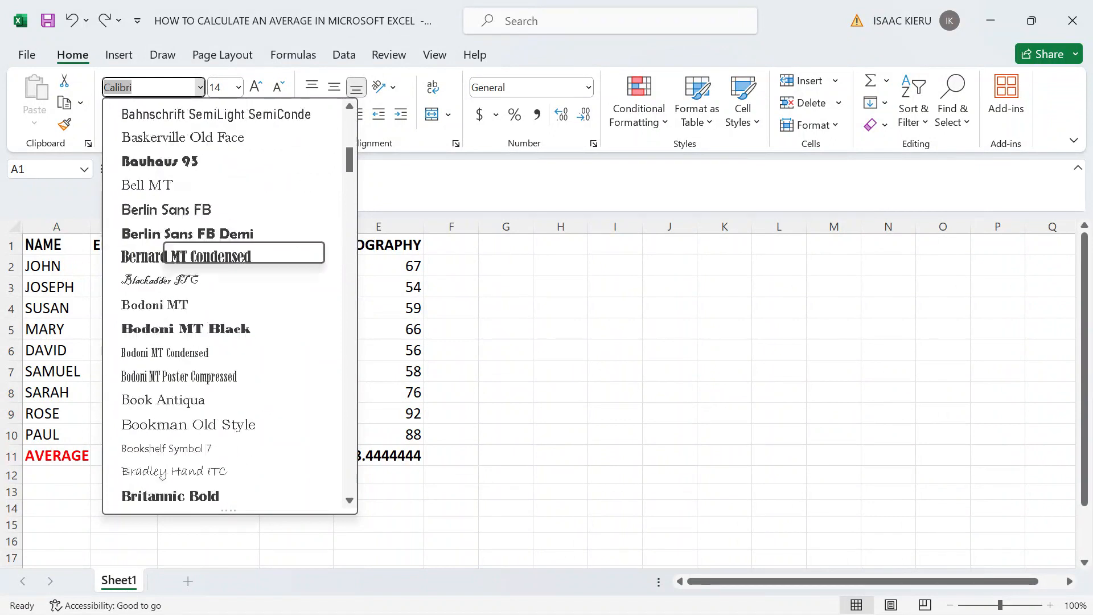
scroll(164, 229, down, 3)
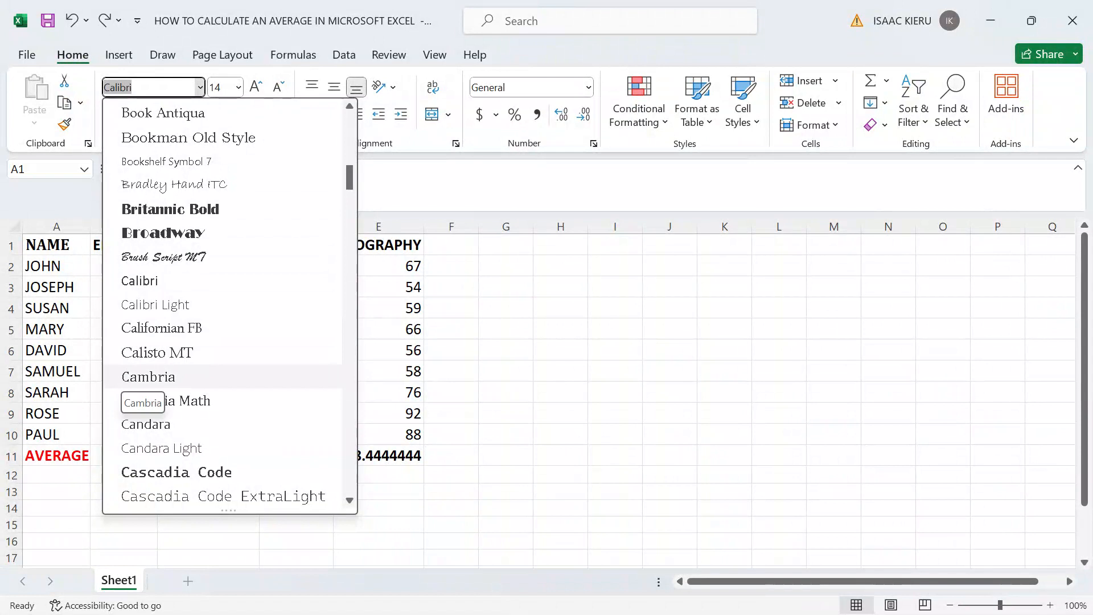
click(120, 374)
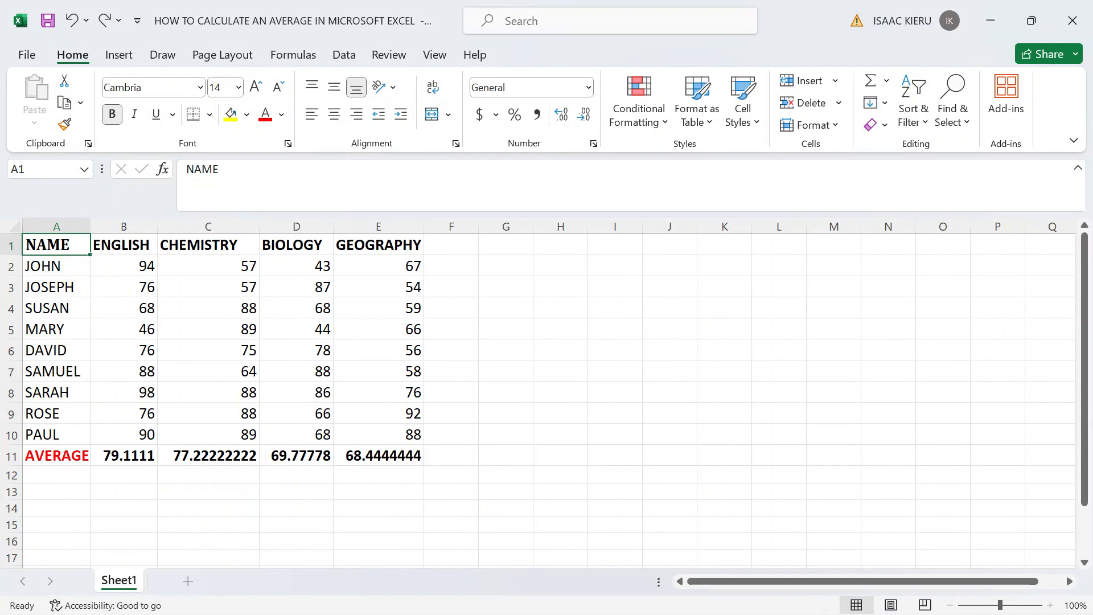
Set the font of the CHEMISTRY header in cell C1 to Cambria.
click(204, 250)
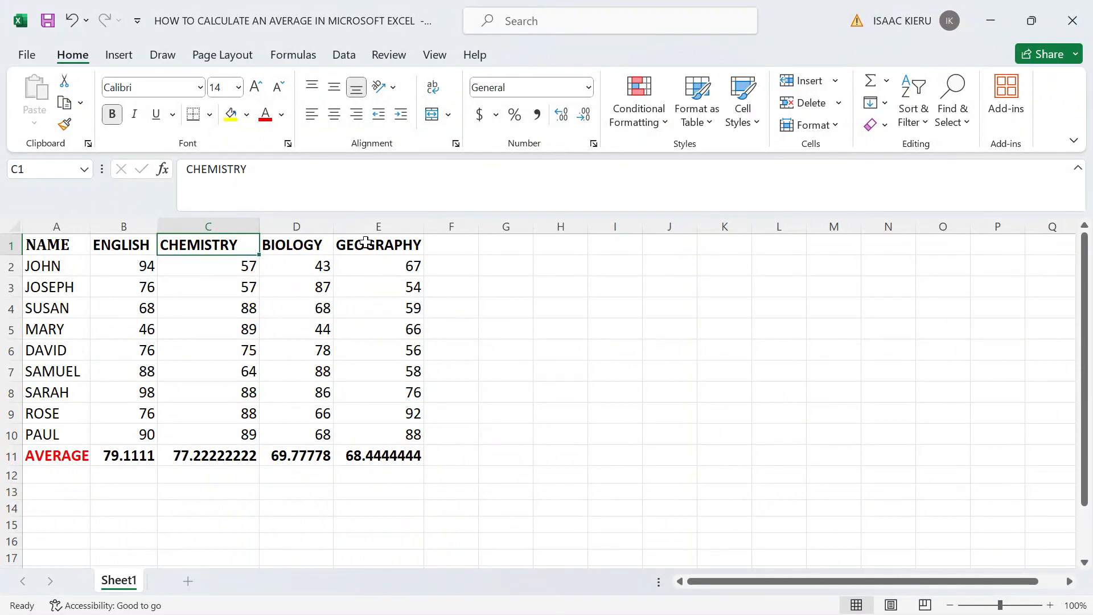
click(201, 88)
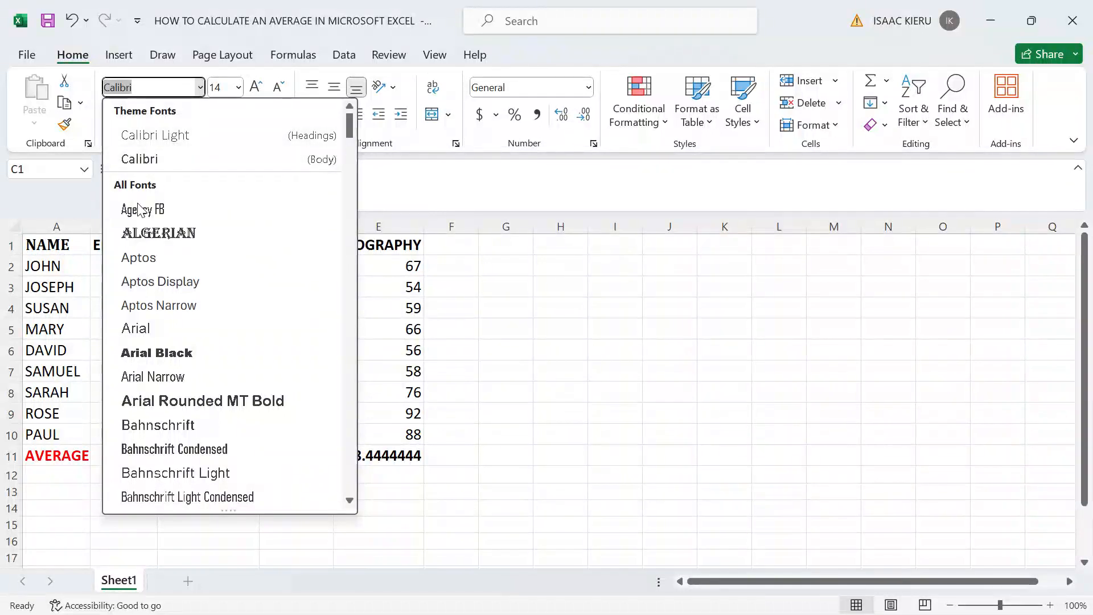
scroll(165, 239, down, 7)
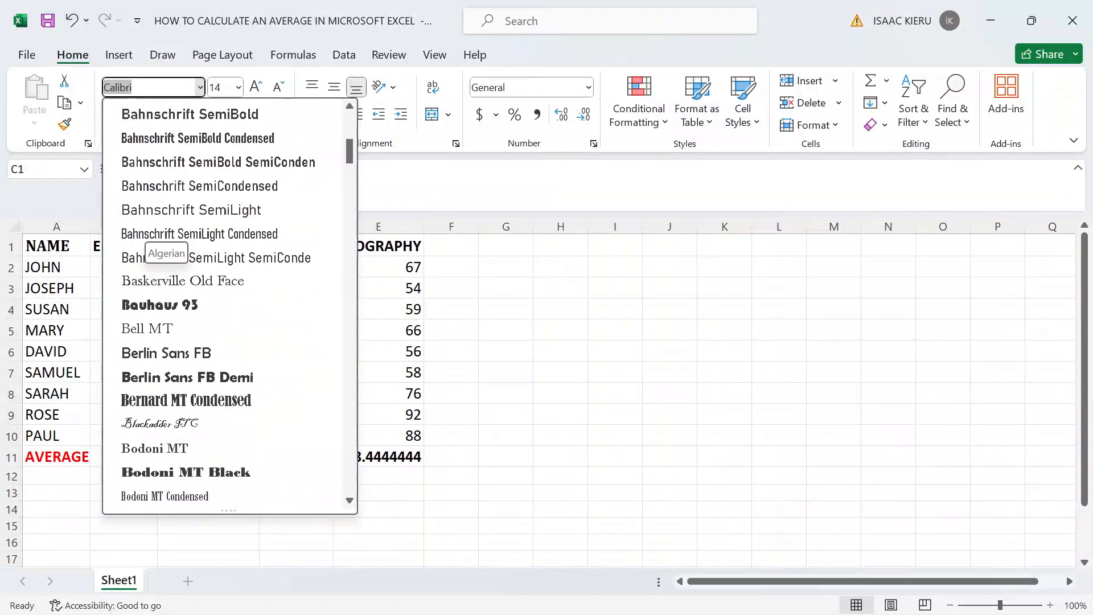
scroll(165, 239, down, 2)
scroll(147, 229, down, 5)
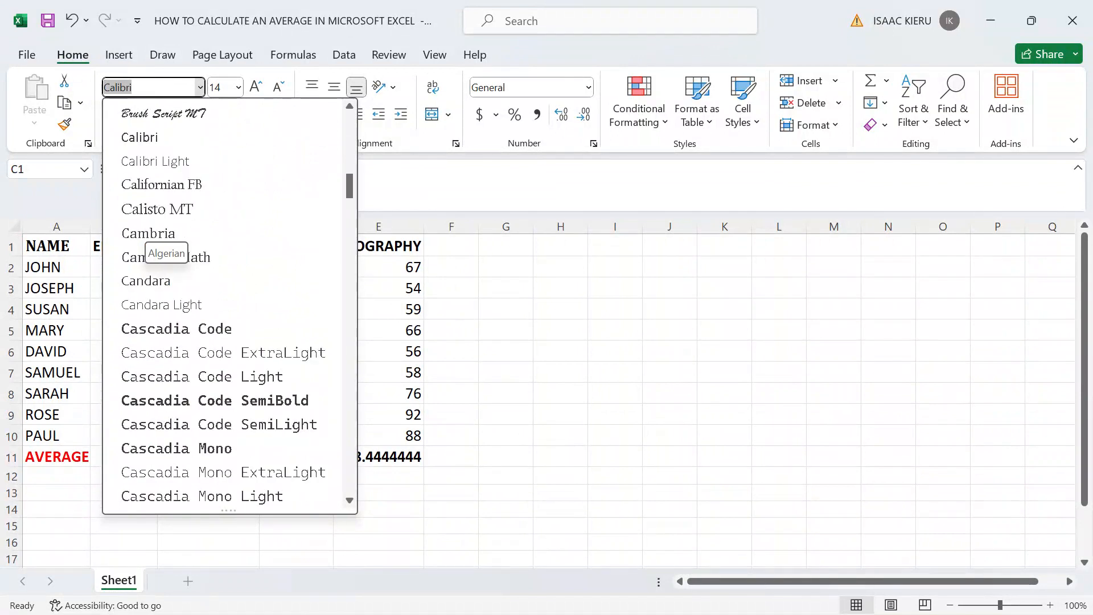
click(171, 233)
click(187, 284)
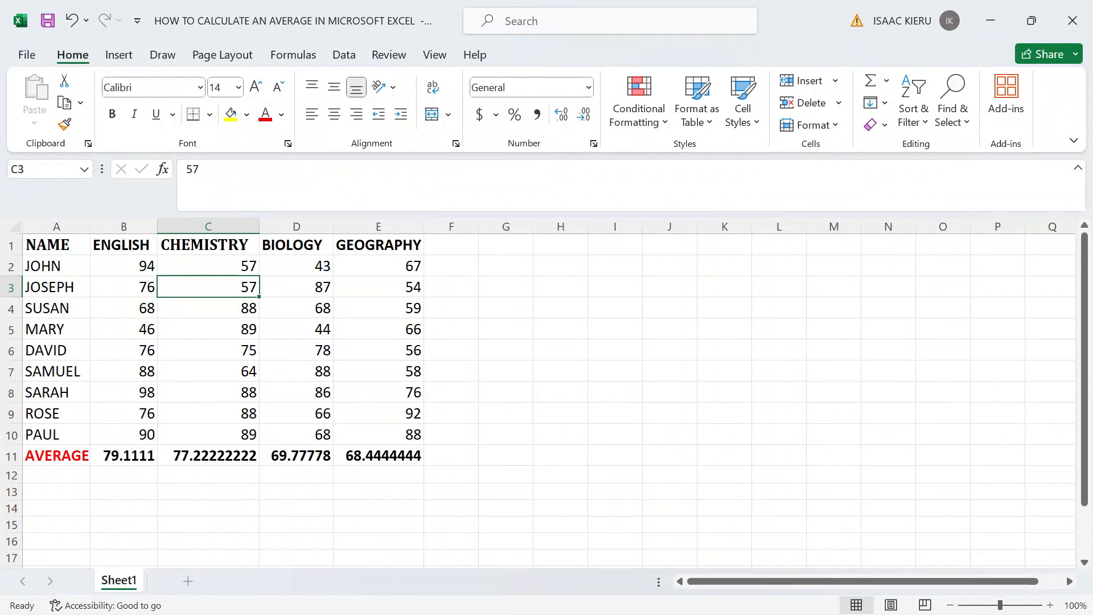
Set the font of the BIOLOGY header in cell D1 to Algerian.
click(283, 252)
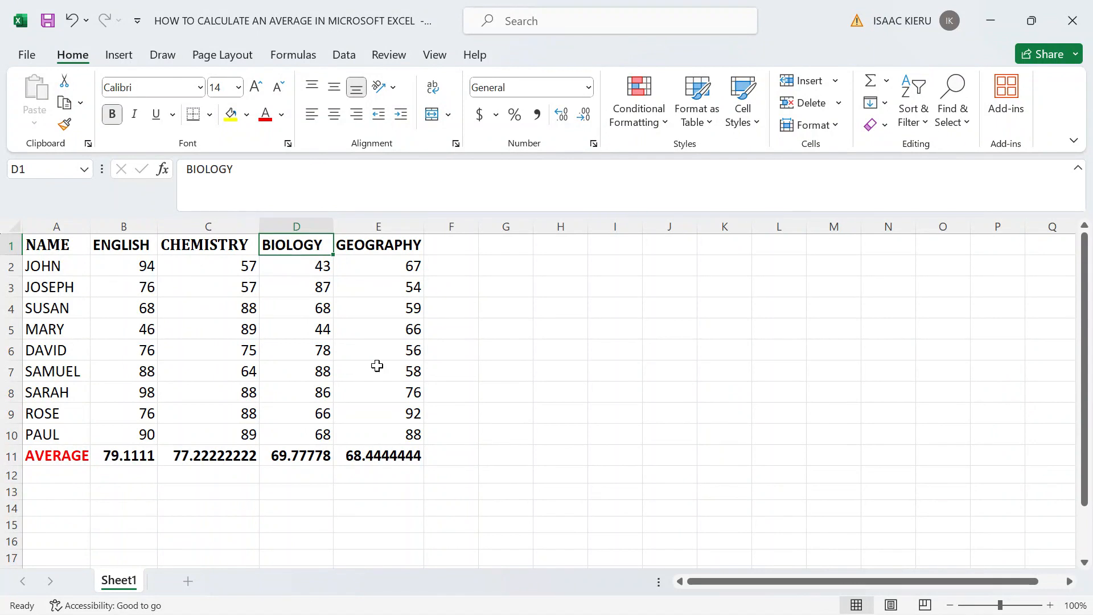
click(200, 87)
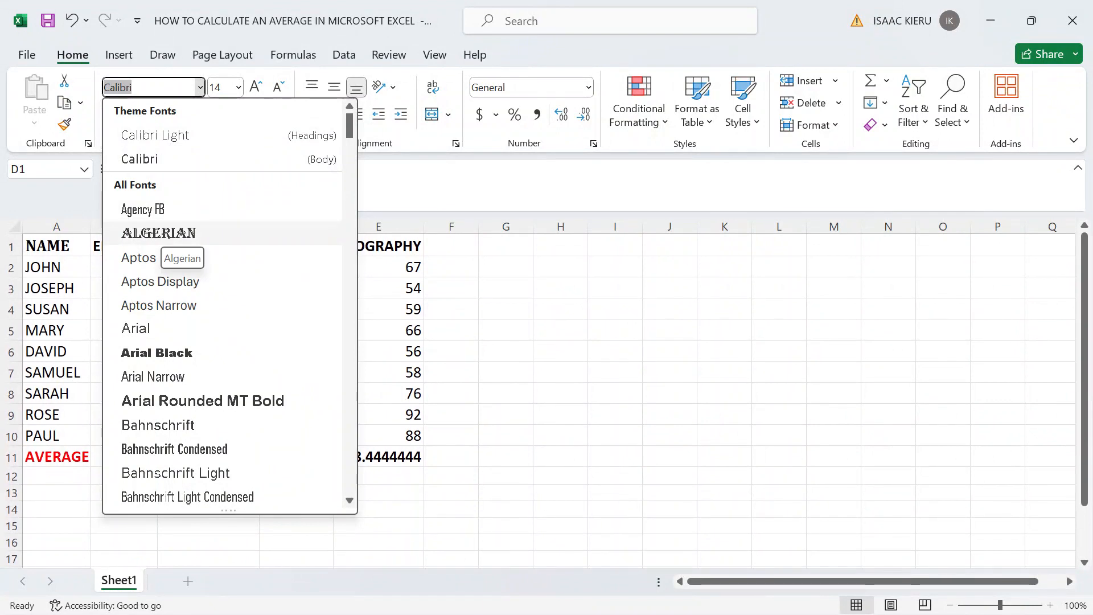
click(163, 233)
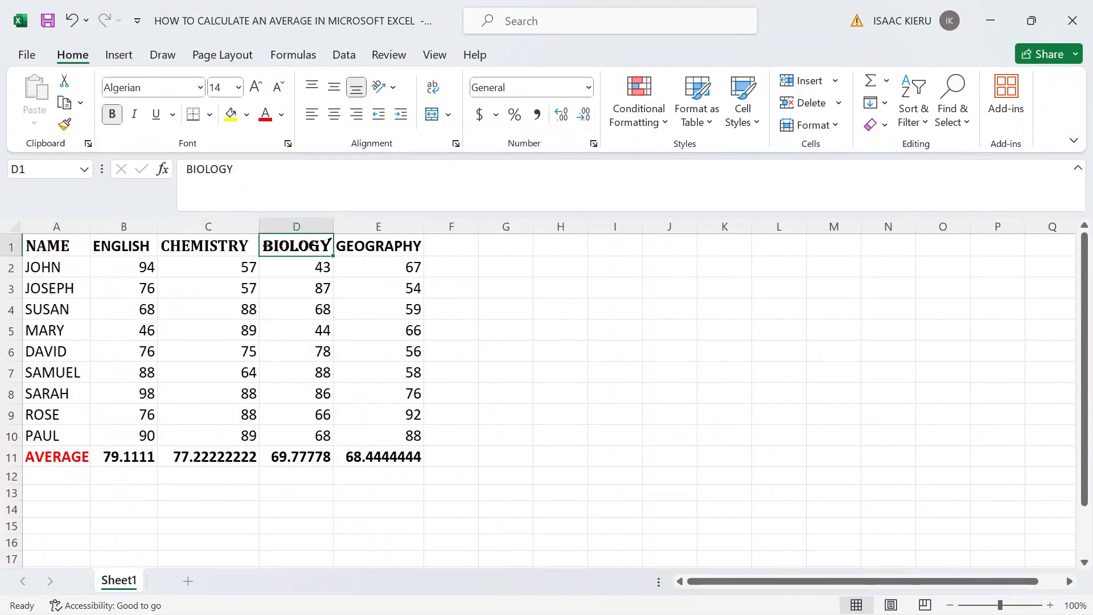
click(245, 251)
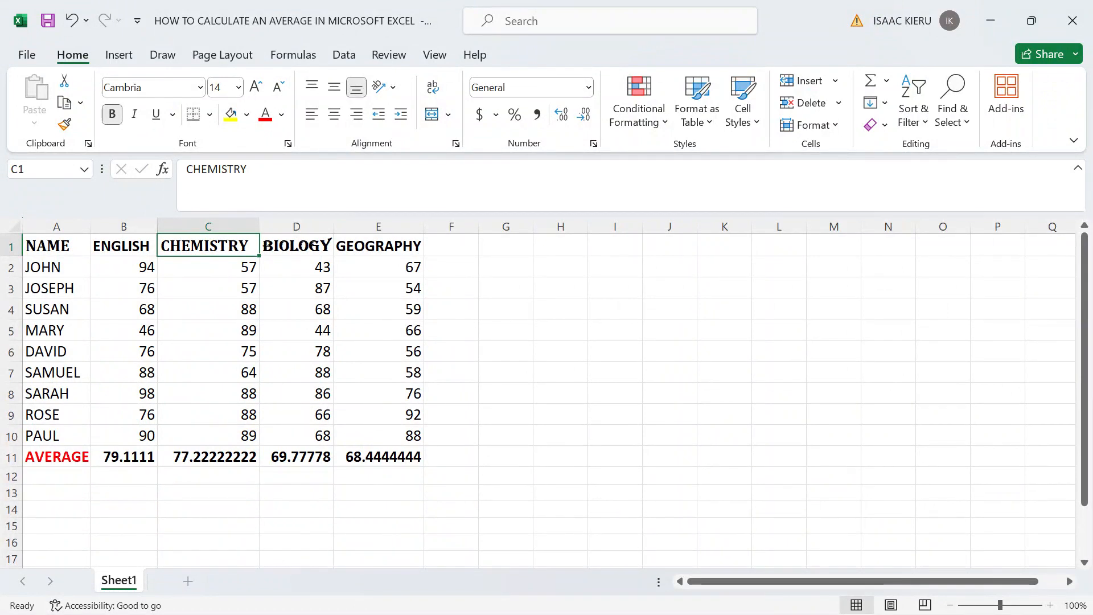
Set the font of the GEOGRAPHY header in cell E1 to Arial Rounded MT Bold.
click(342, 252)
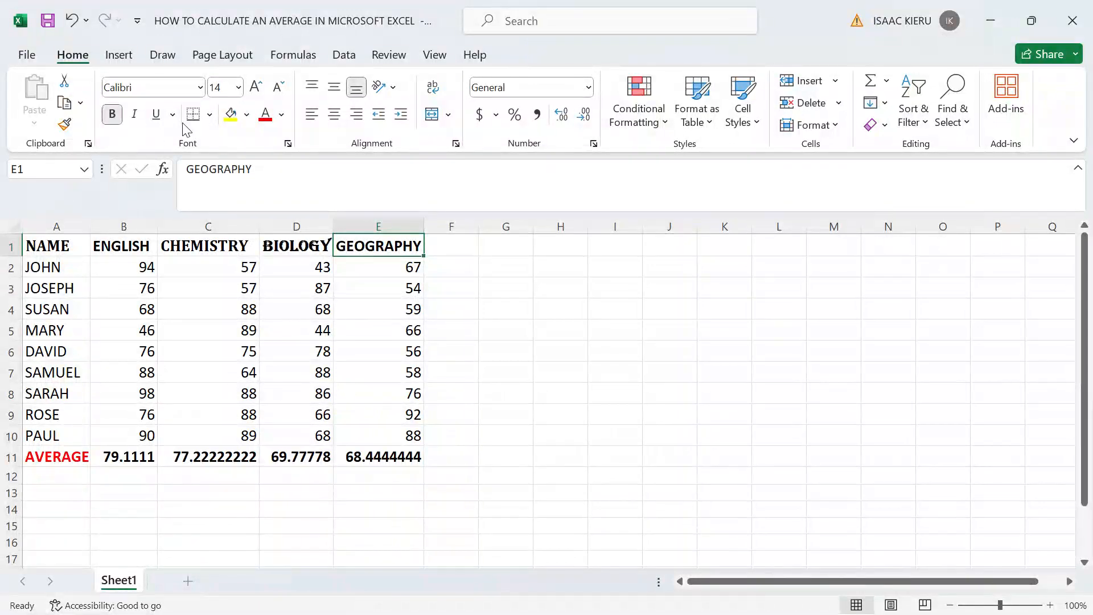
click(200, 87)
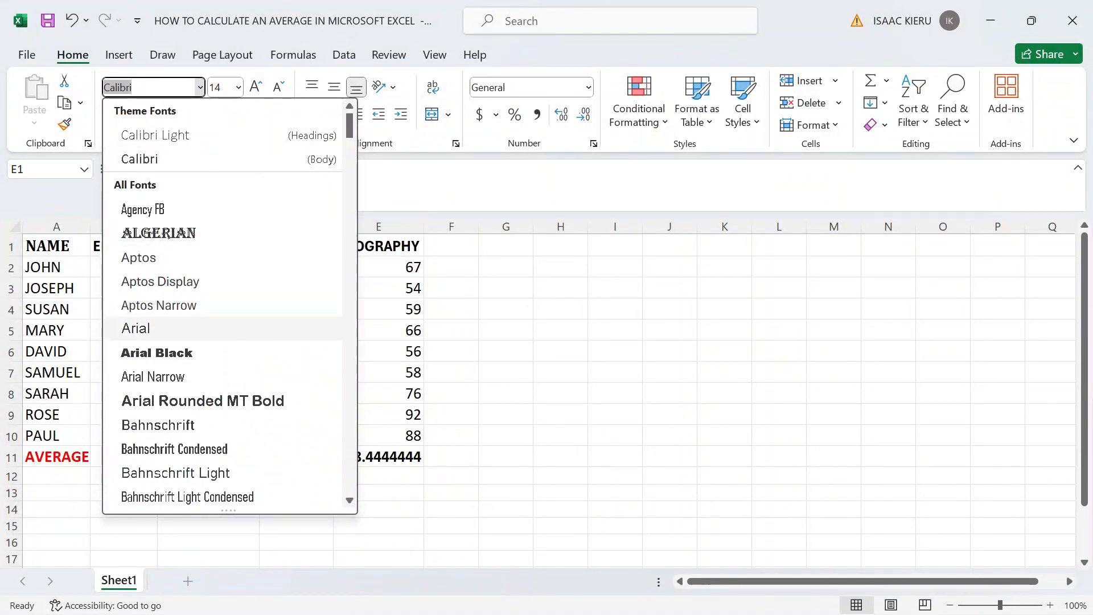
scroll(149, 376, down, 2)
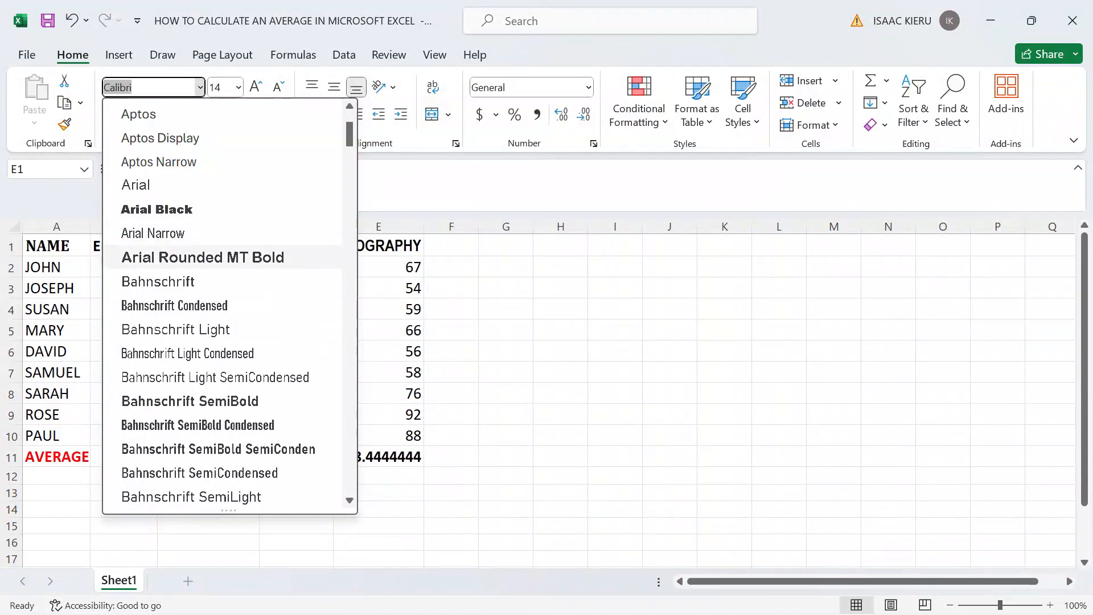
click(160, 258)
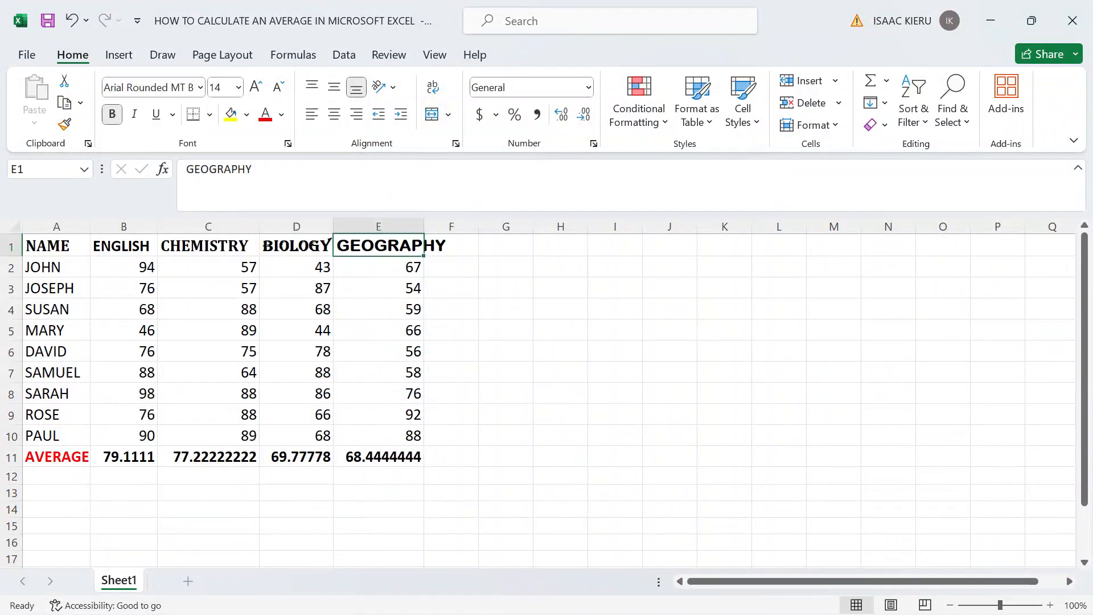
click(297, 288)
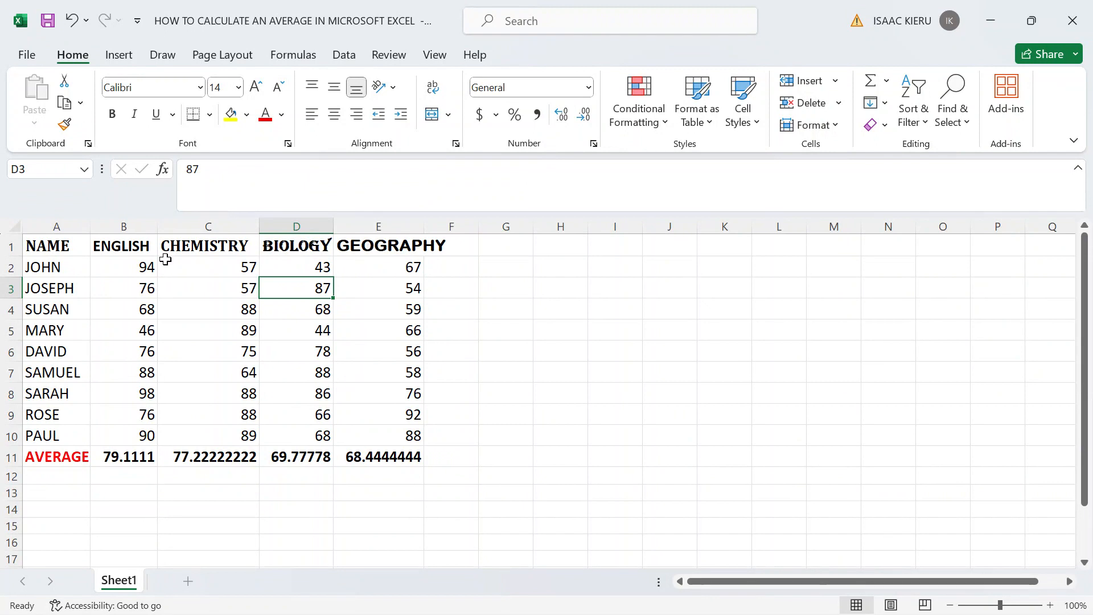
Set the font of the ENGLISH header in cell B1 to Elephant and widen column B to fit the whole header.
click(146, 250)
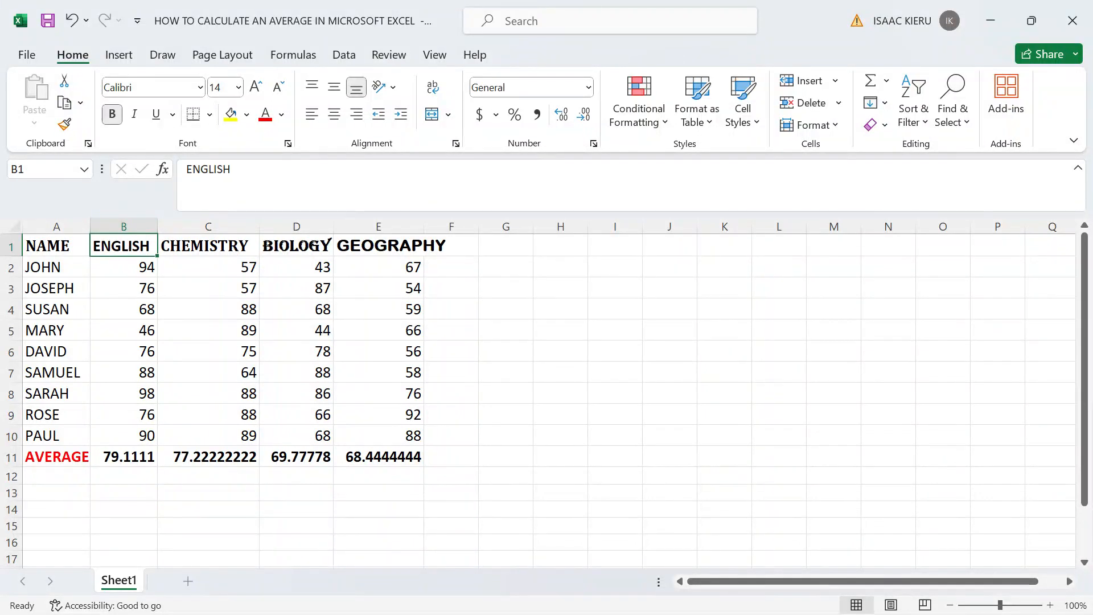
click(172, 119)
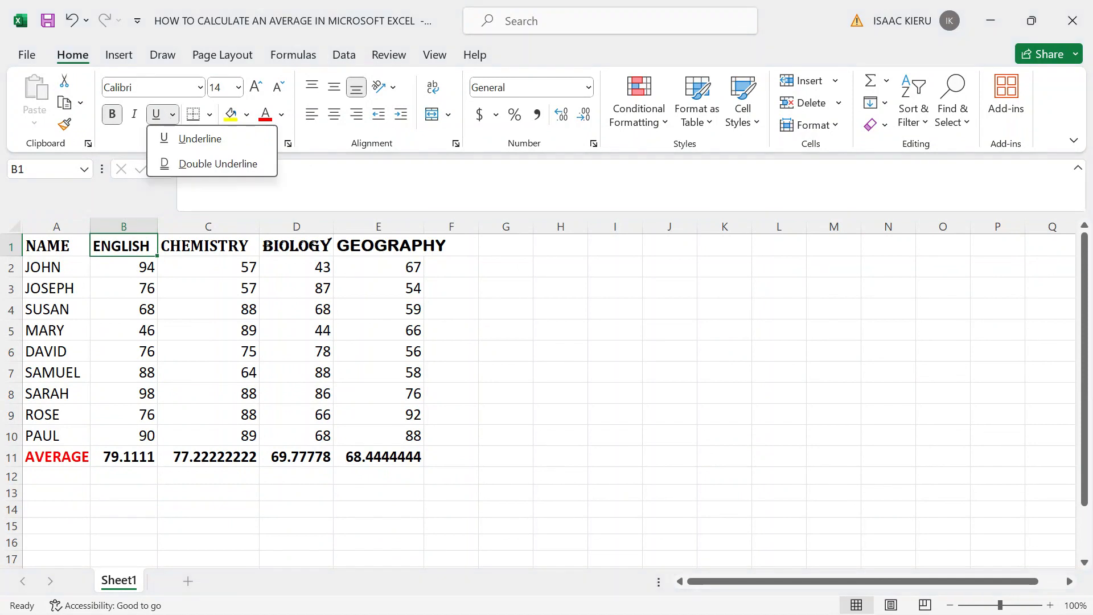
click(203, 87)
click(201, 87)
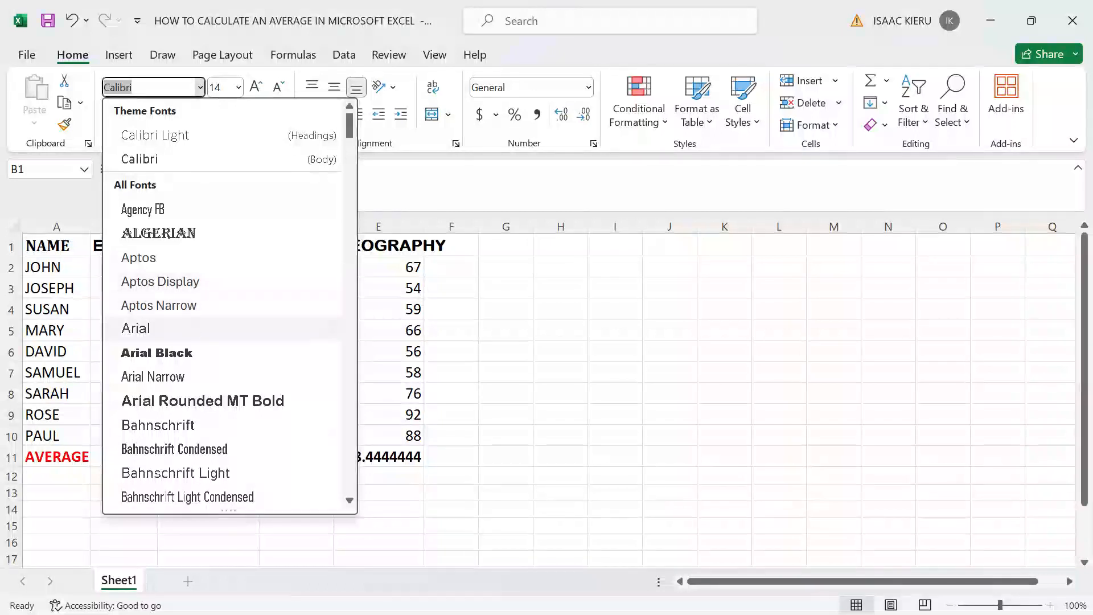
scroll(196, 329, down, 3)
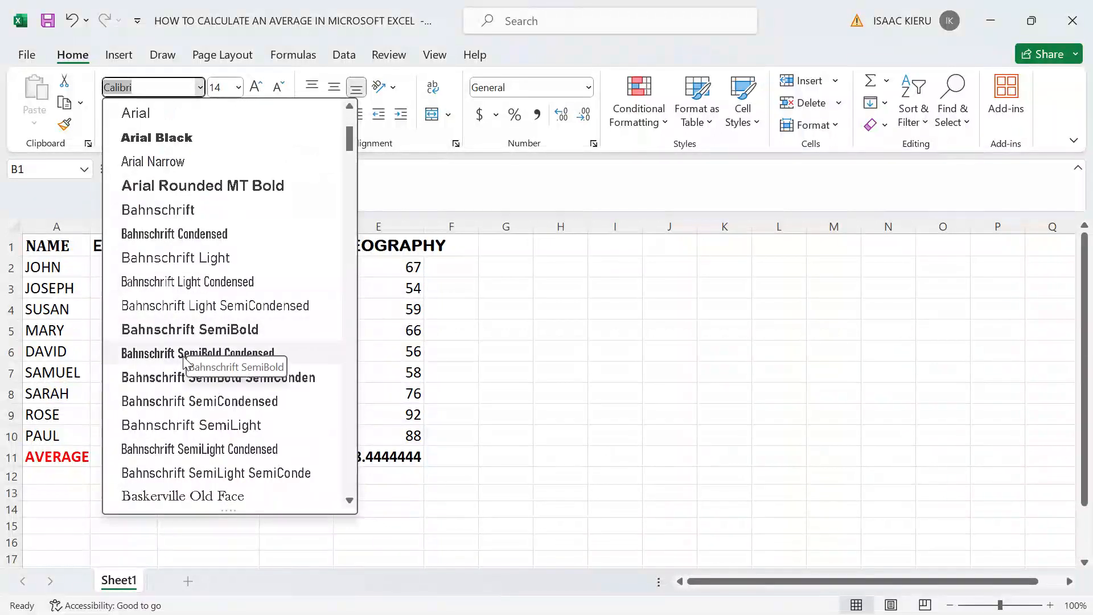
scroll(182, 365, down, 8)
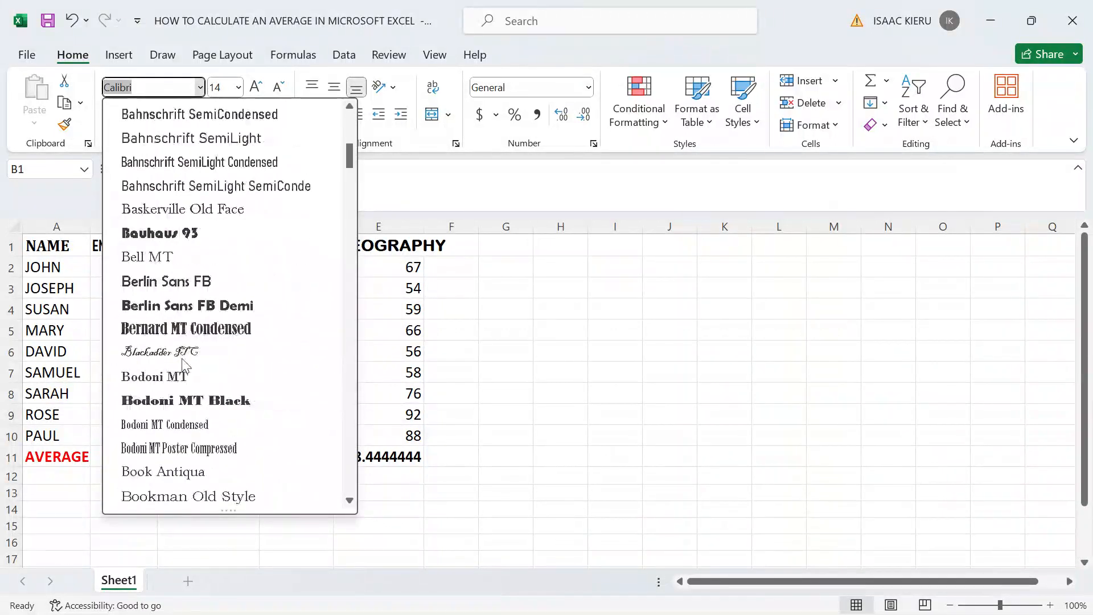
scroll(181, 365, down, 7)
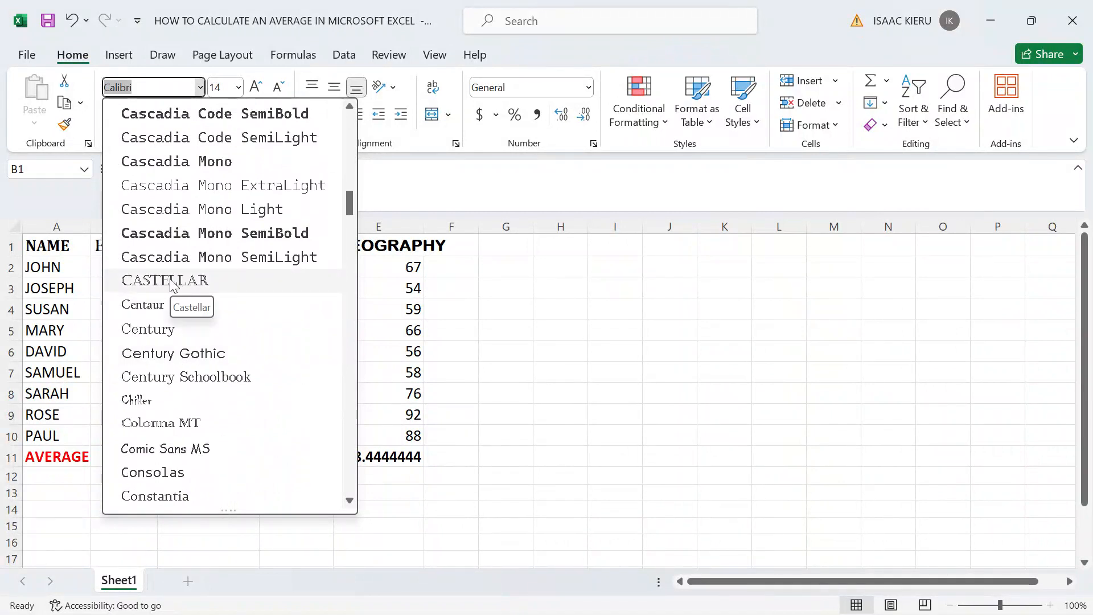
scroll(172, 284, down, 7)
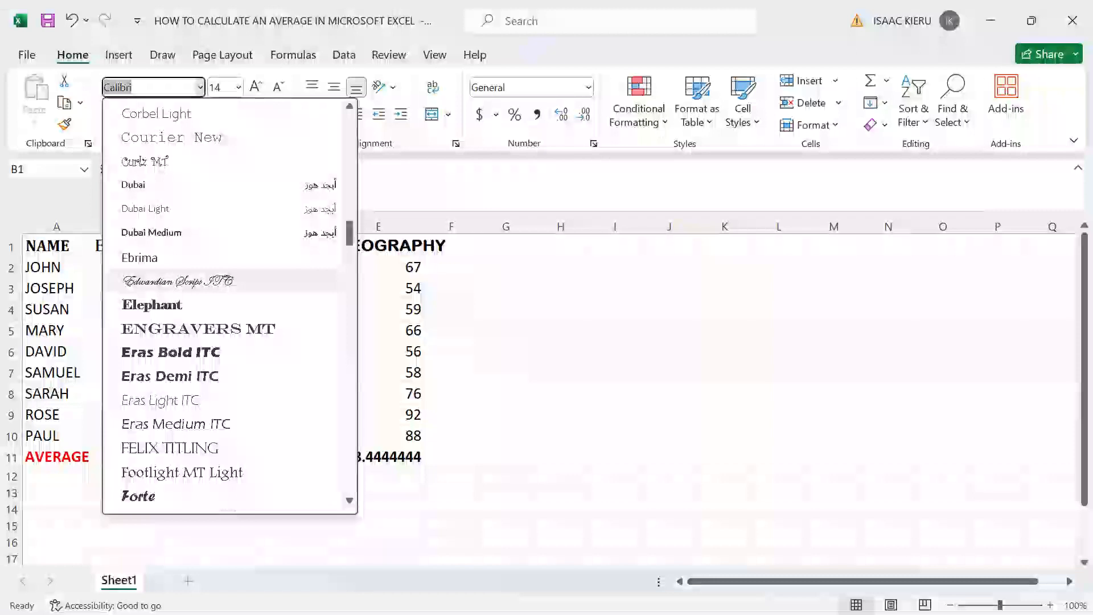
click(168, 307)
click(208, 310)
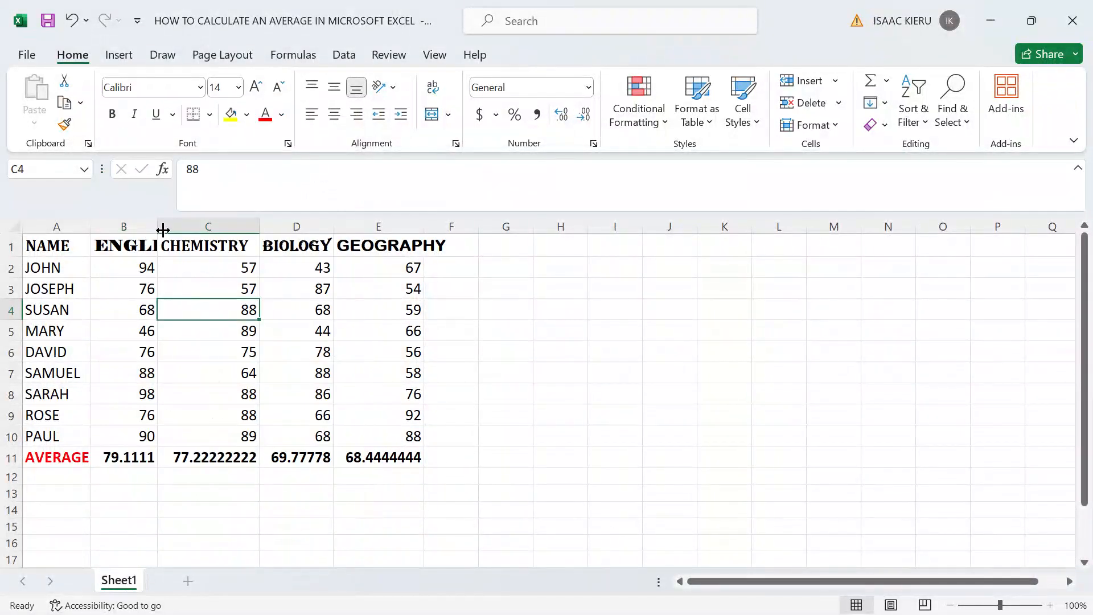
drag(158, 220, 201, 217)
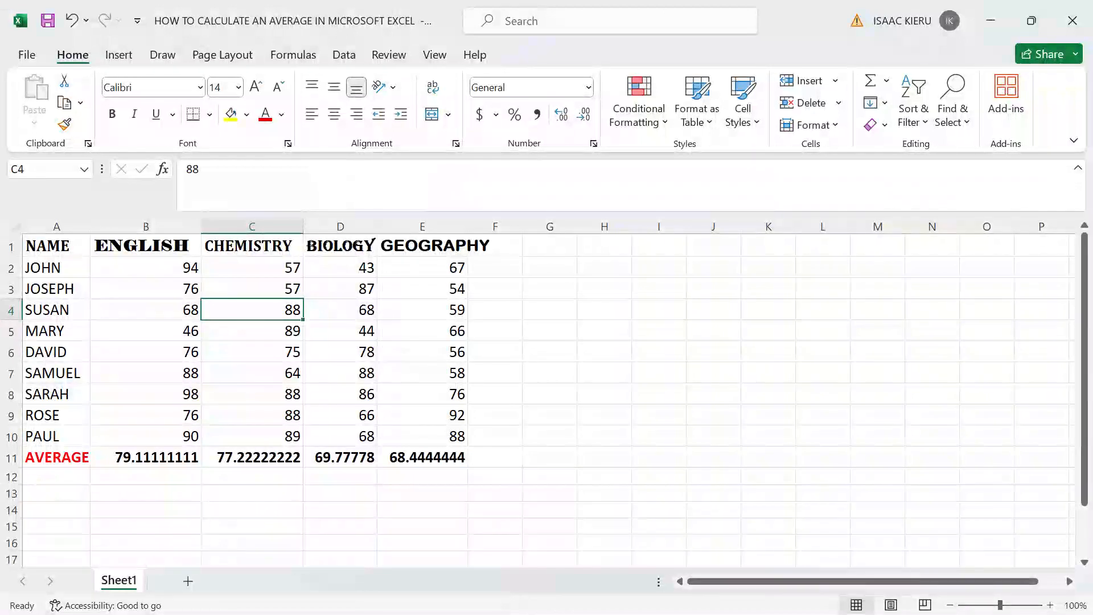
Set the font of the first student's name in cell A2 to Arial Black.
click(45, 270)
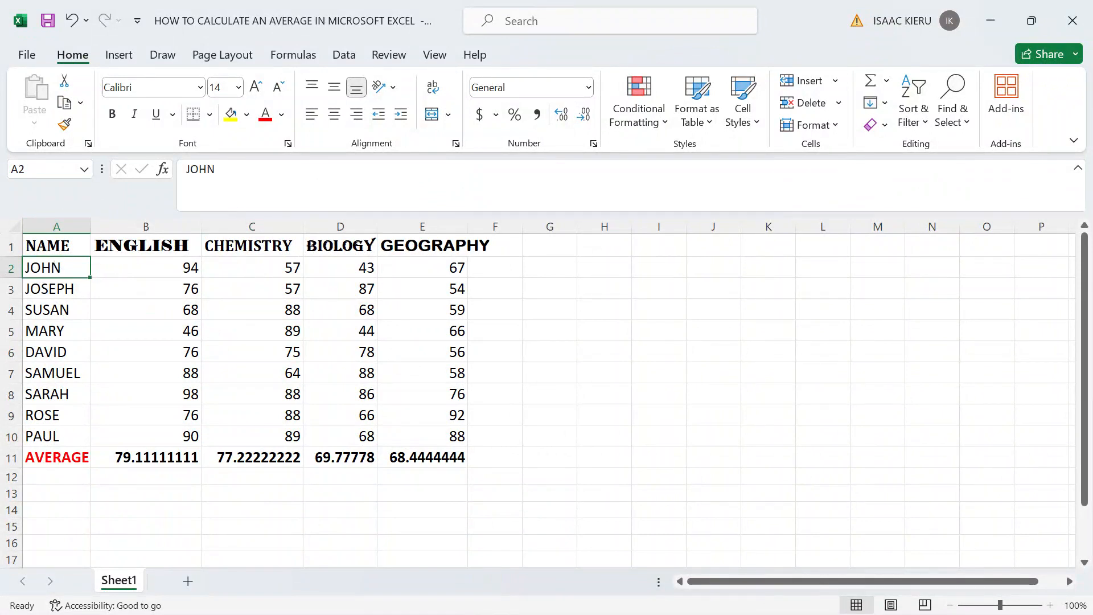
click(198, 89)
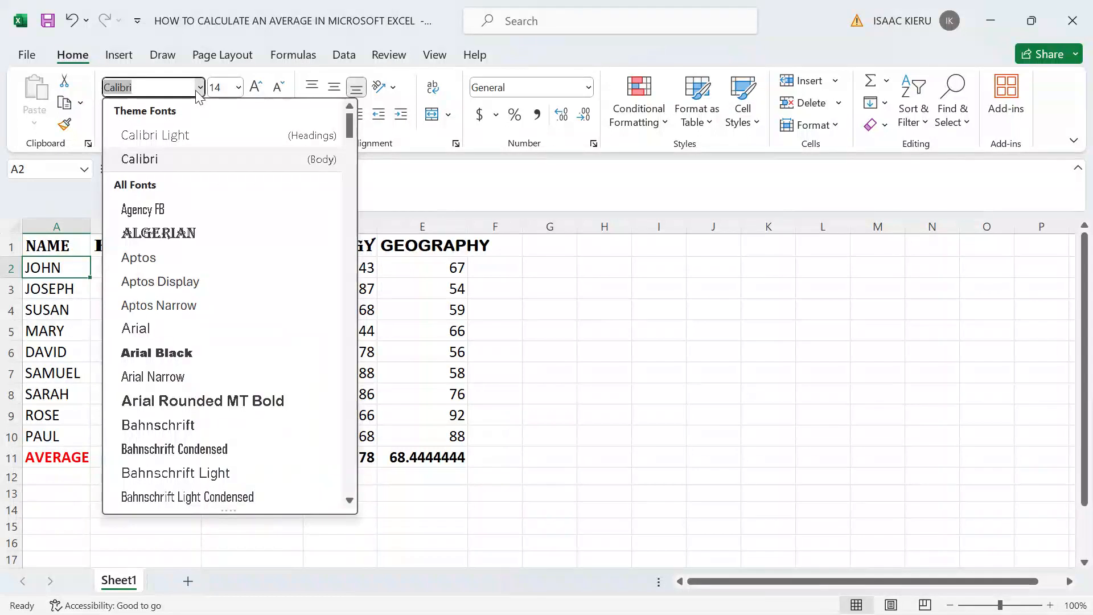
click(204, 354)
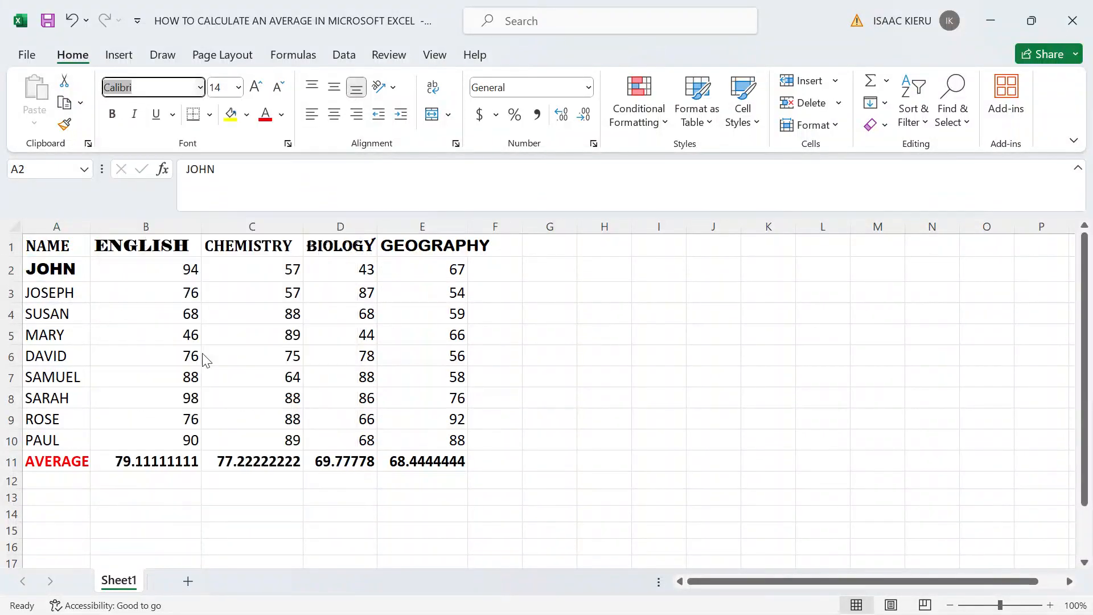
click(201, 354)
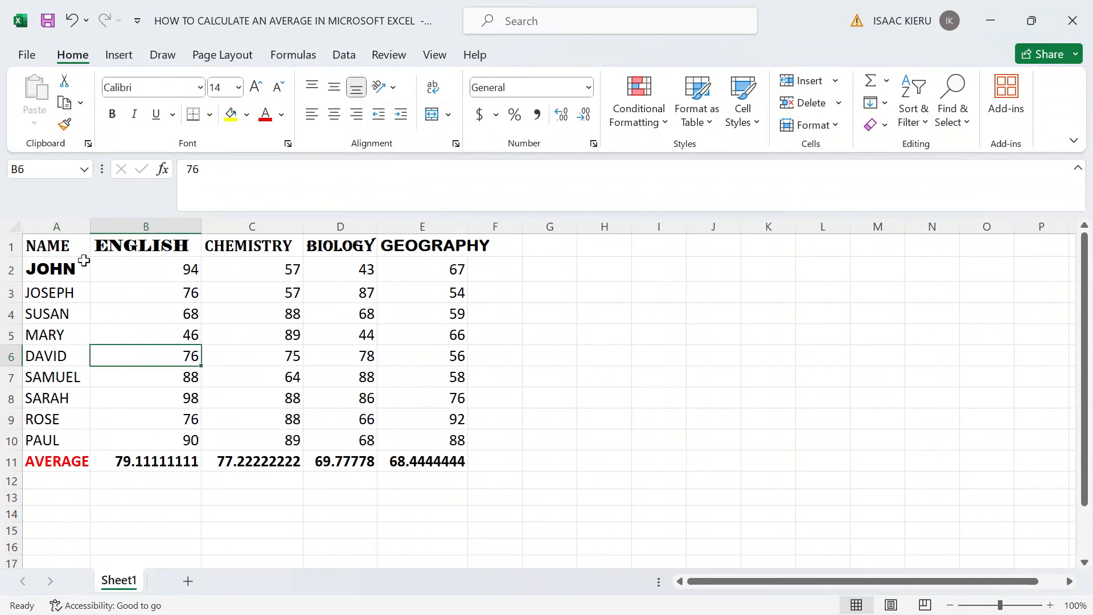